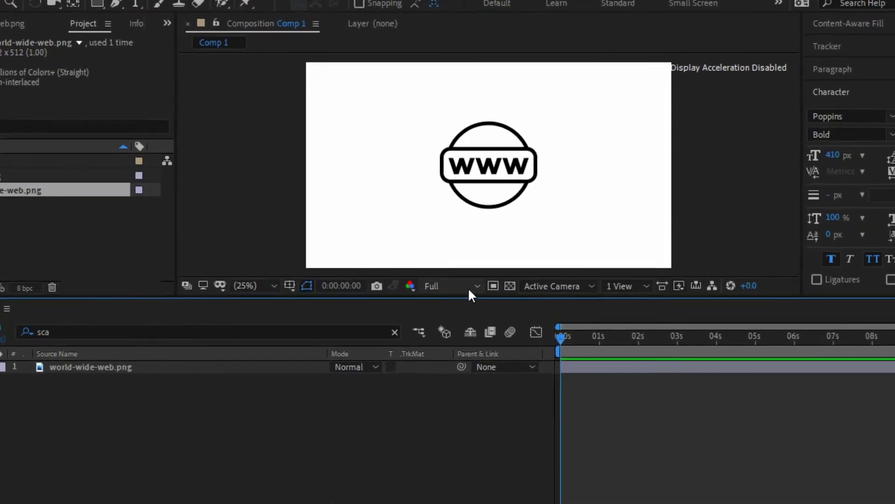
- Set the composition preview resolution to Half and filter the timeline properties by "po"
click(466, 282)
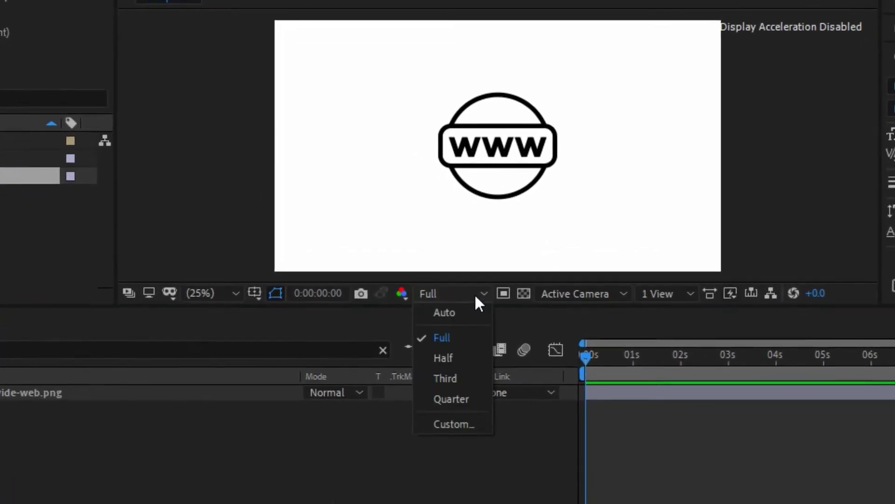
click(468, 360)
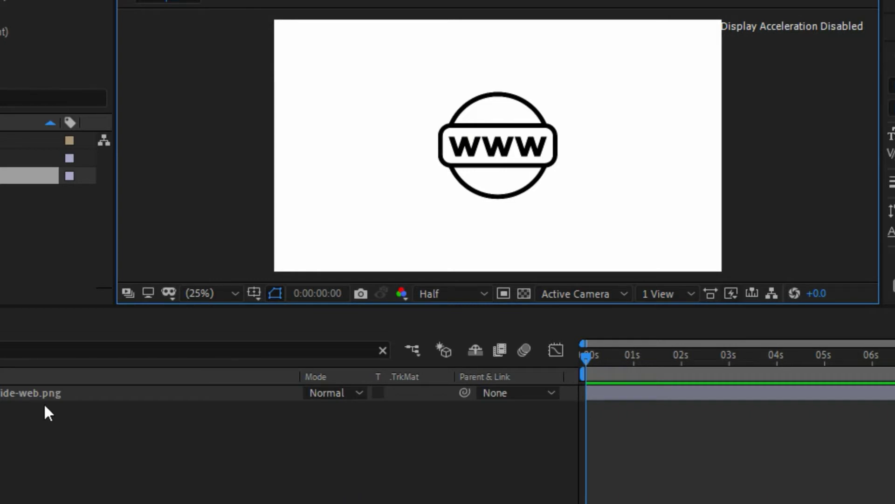
click(88, 349)
key(ctrl+a)
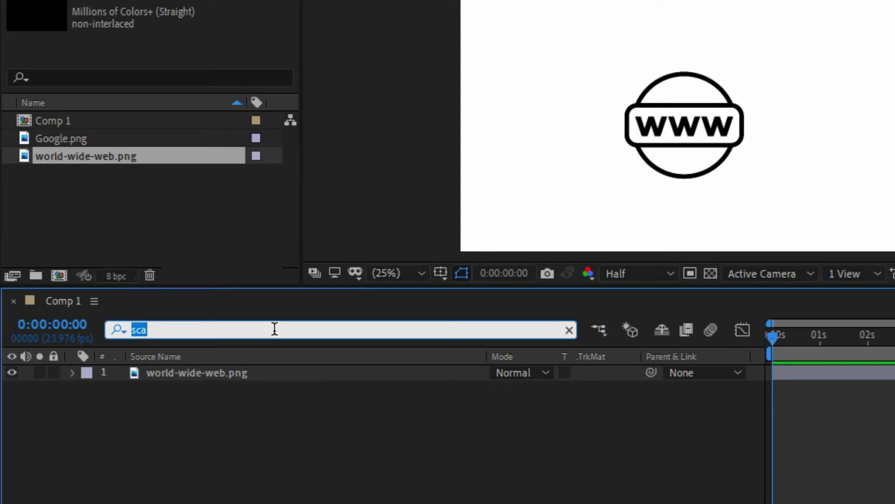
text(po)
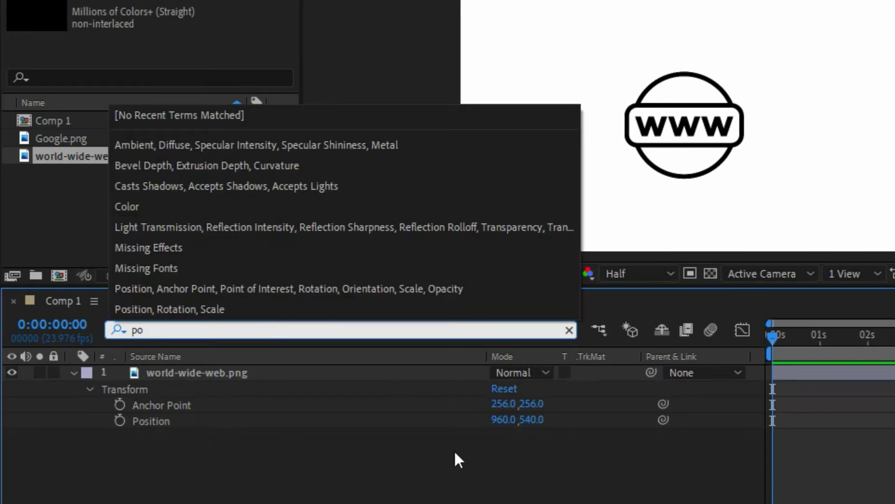
- Move the world-wide-web.png layer off the canvas to X position -305 and keyframe its Position at 0:00:00:00
click(512, 424)
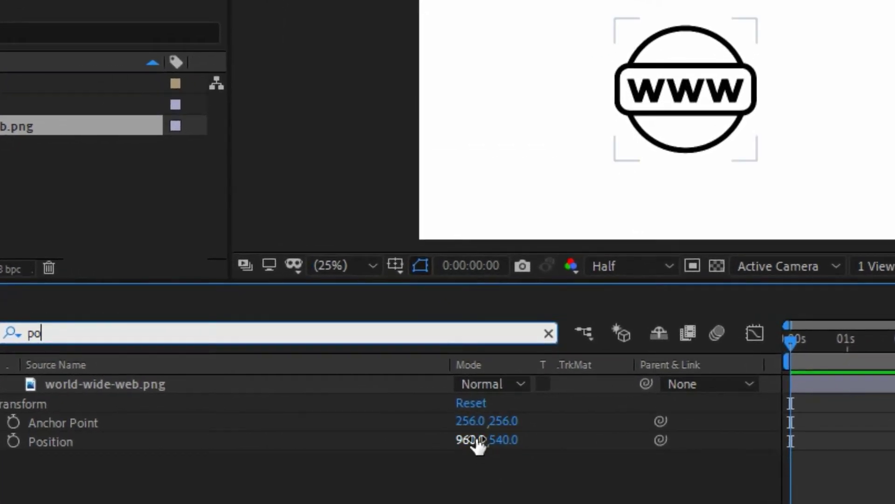
drag(478, 446, 315, 460)
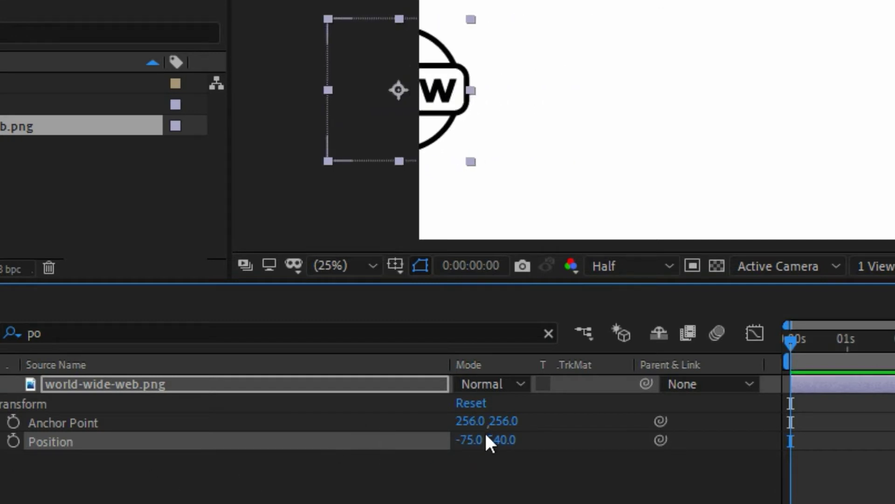
drag(486, 443, 250, 476)
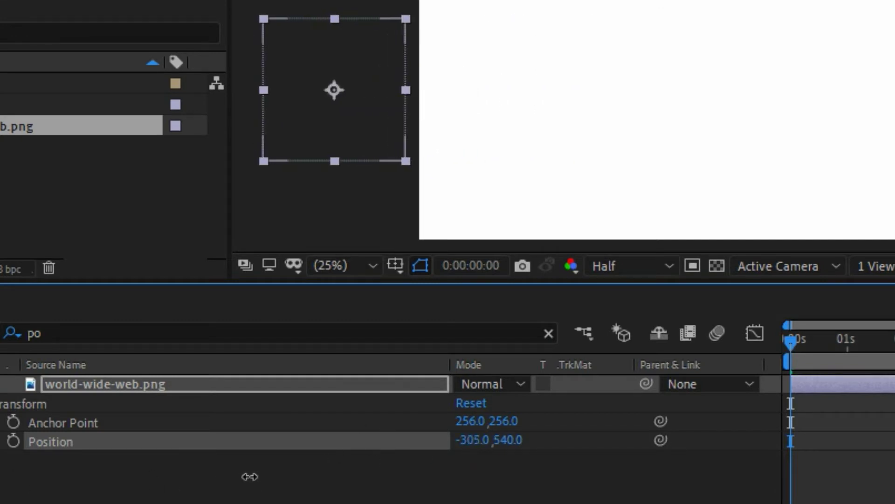
click(14, 440)
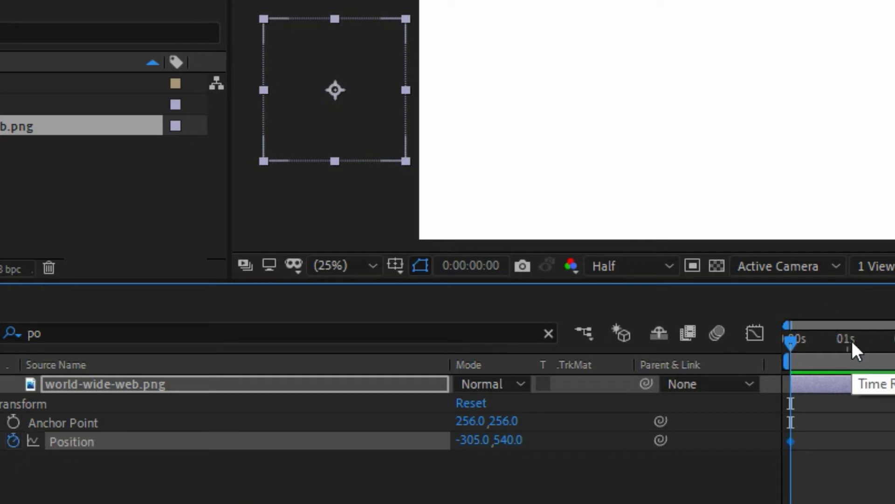
- Add a second Position keyframe to the world-wide-web.png layer at 0:00:00:13 with X set to 960
click(819, 345)
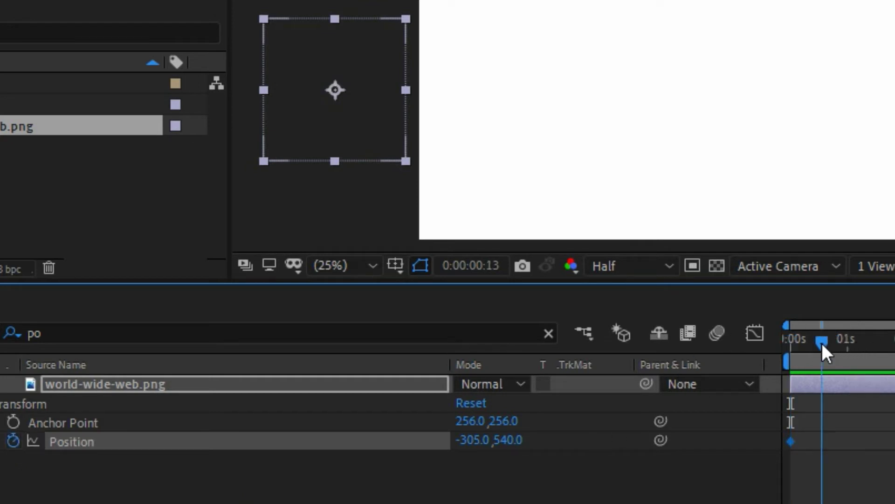
click(466, 439)
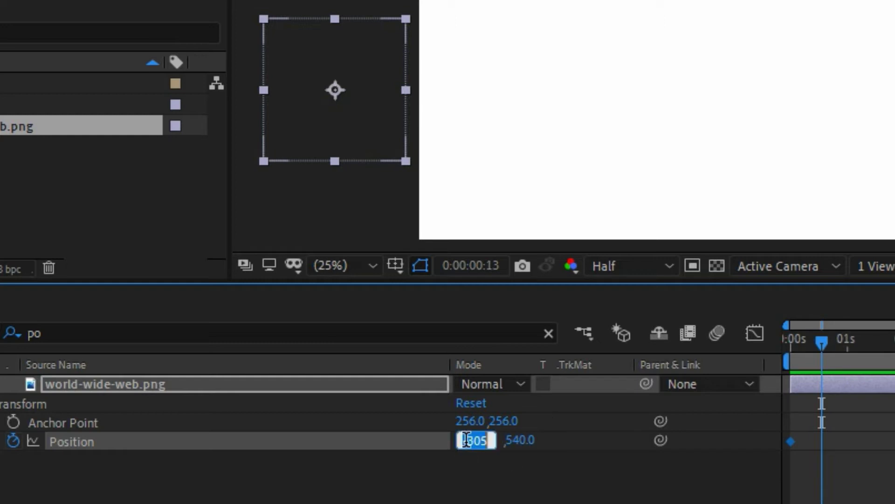
text(96)
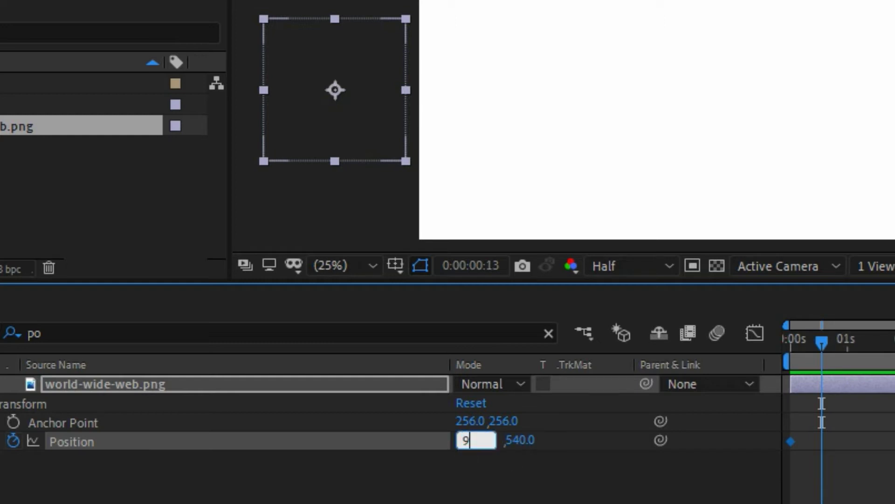
text(0)
key(Return)
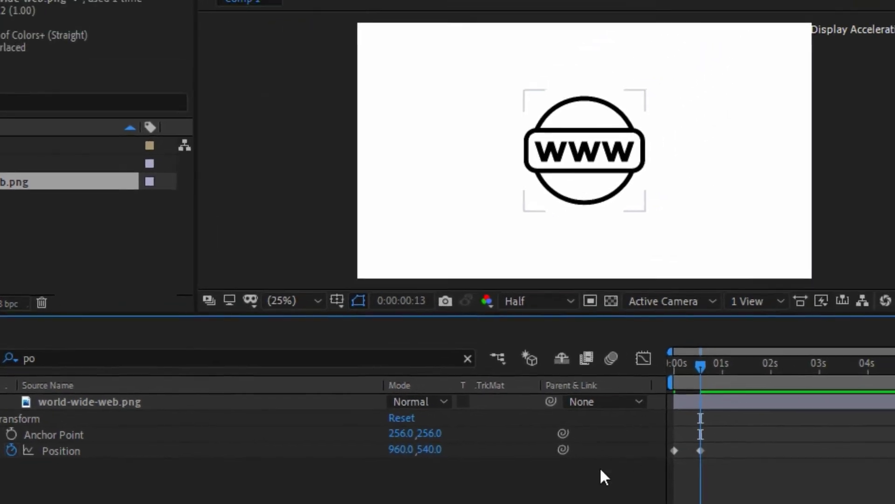
- Play the icon's slide-in animation from the start of the composition to check its movement
drag(675, 365, 609, 366)
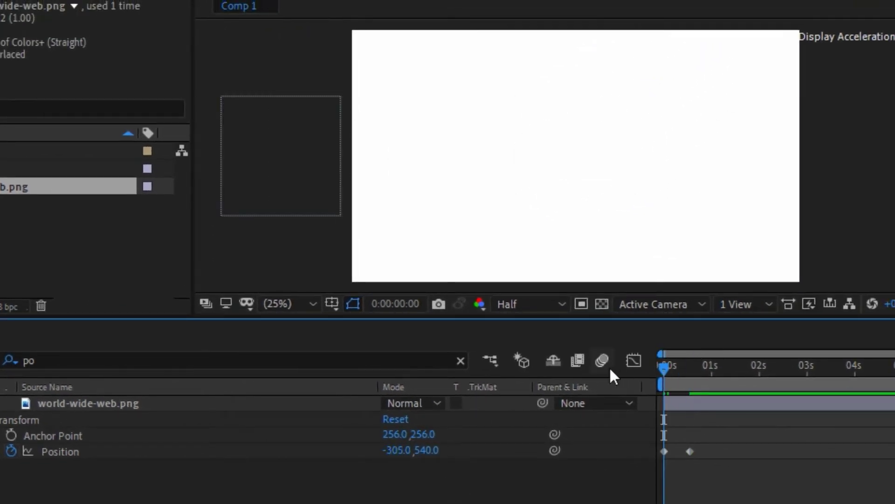
key(space)
key(space)
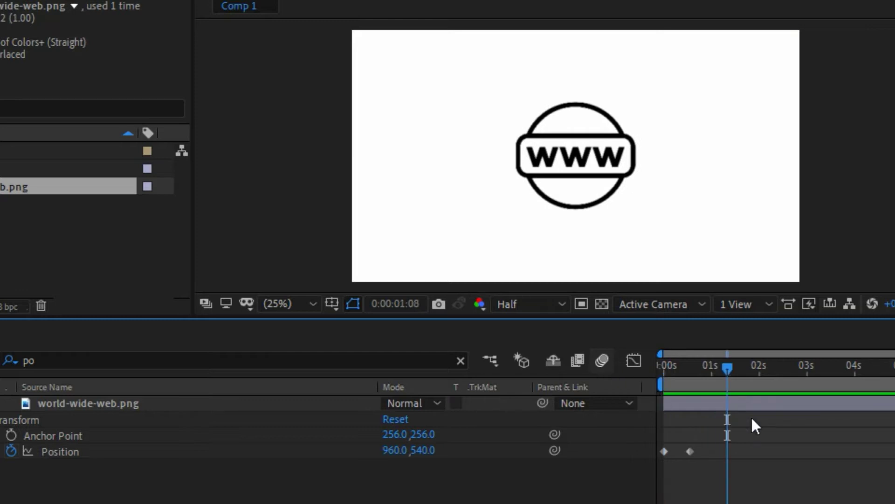
drag(713, 366, 628, 359)
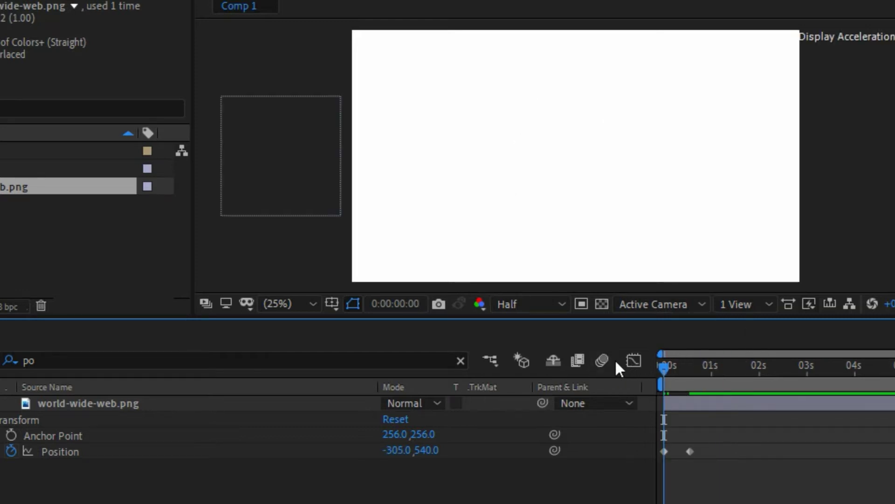
key(space)
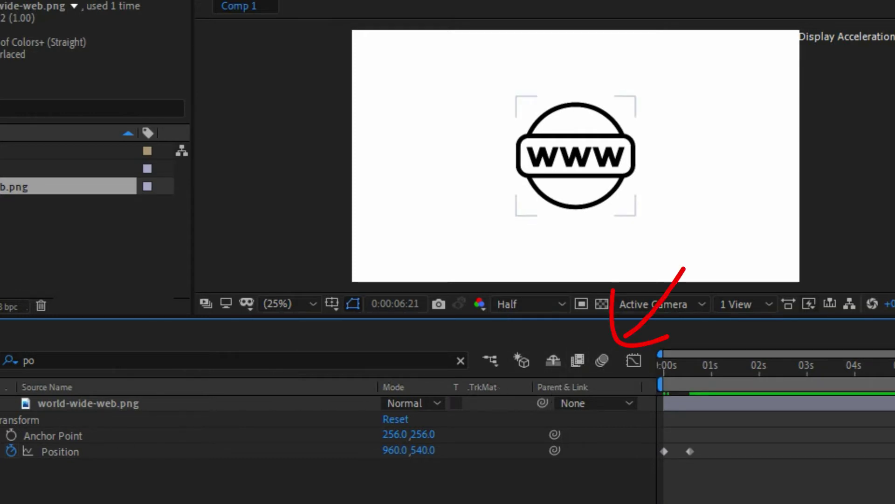
- Show the layer switches and enable motion blur for the world-wide-web.png layer
click(1, 403)
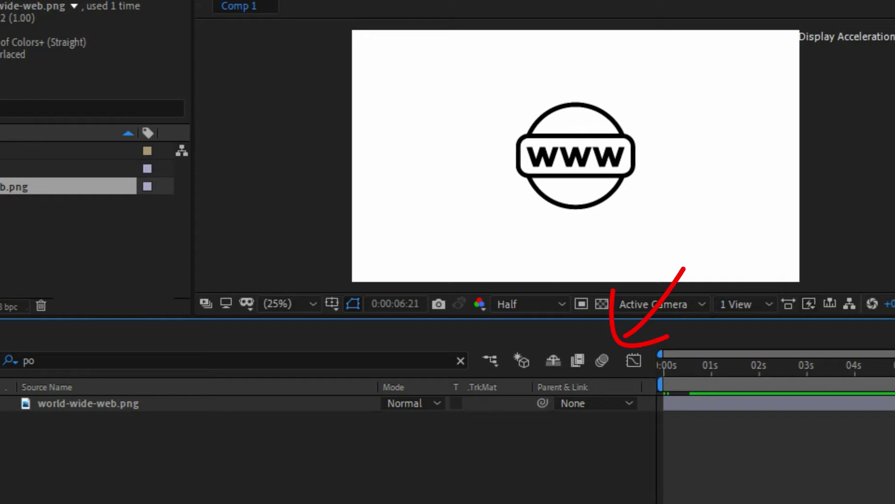
click(443, 487)
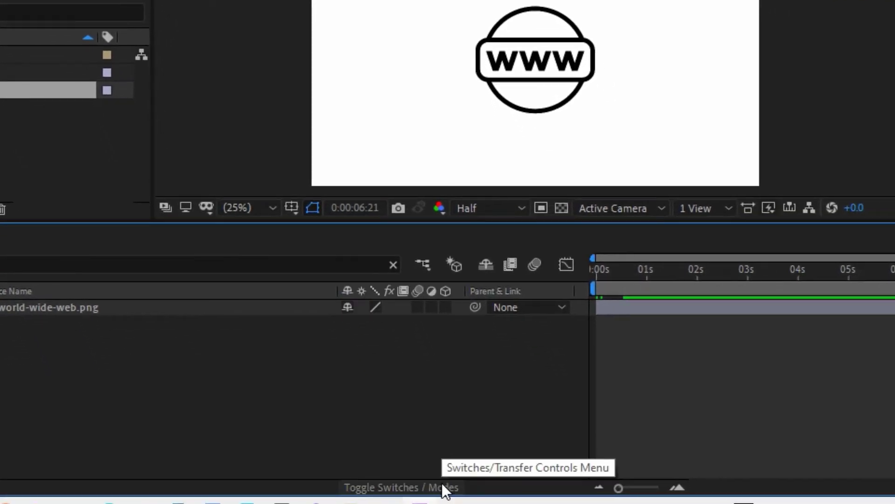
click(417, 308)
- Replay the slide-in animation from 0:00:00:00 to examine the motion blur on the icon
drag(607, 269, 559, 276)
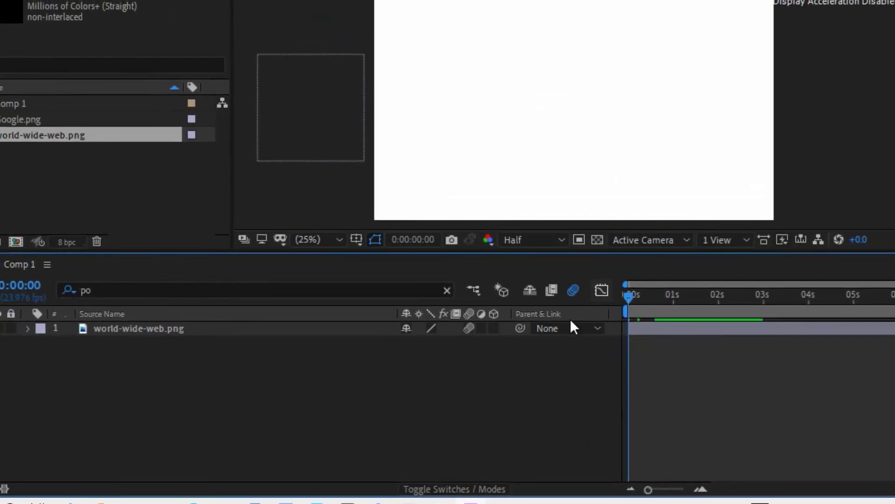
key(space)
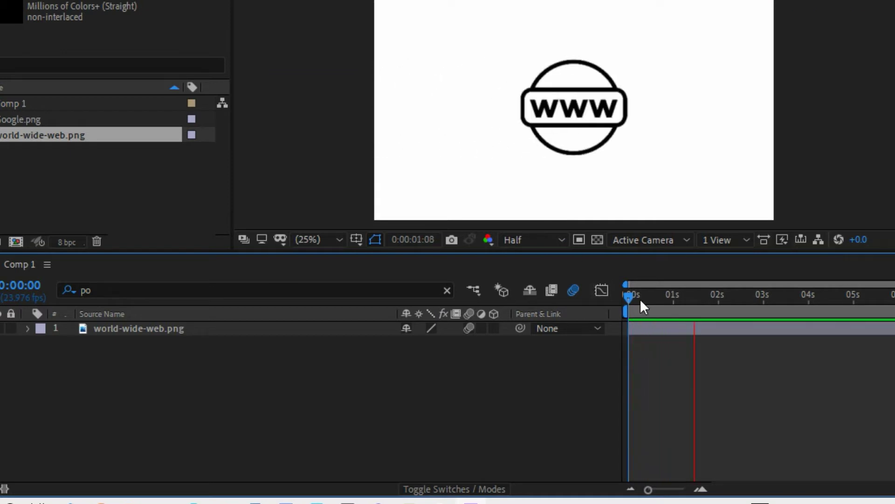
drag(635, 294, 599, 294)
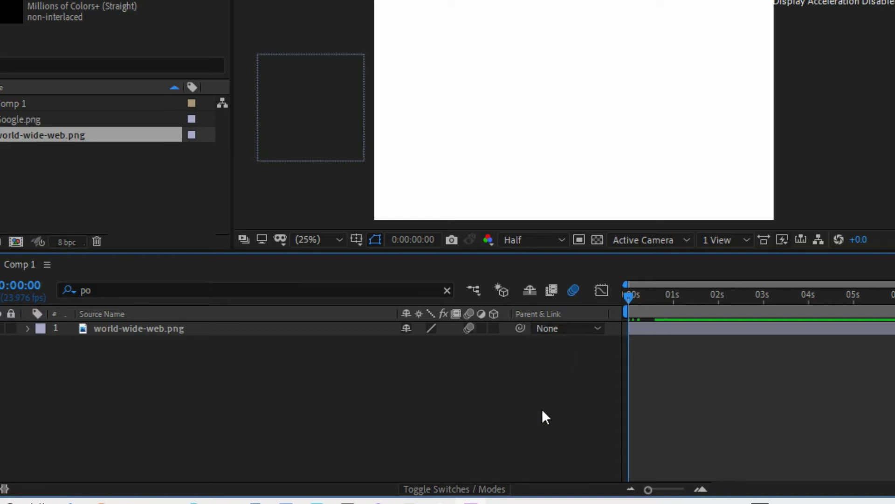
key(space)
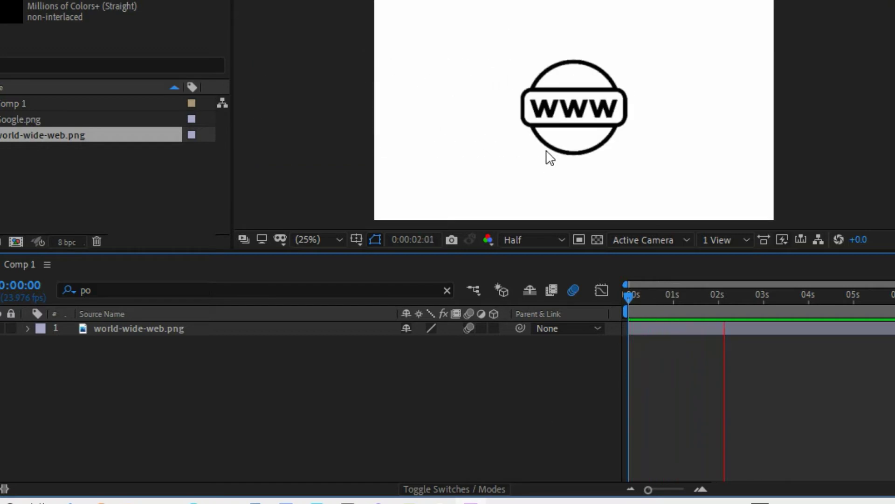
- Turn off motion blur for the composition and play the animation without it
click(574, 290)
key(space)
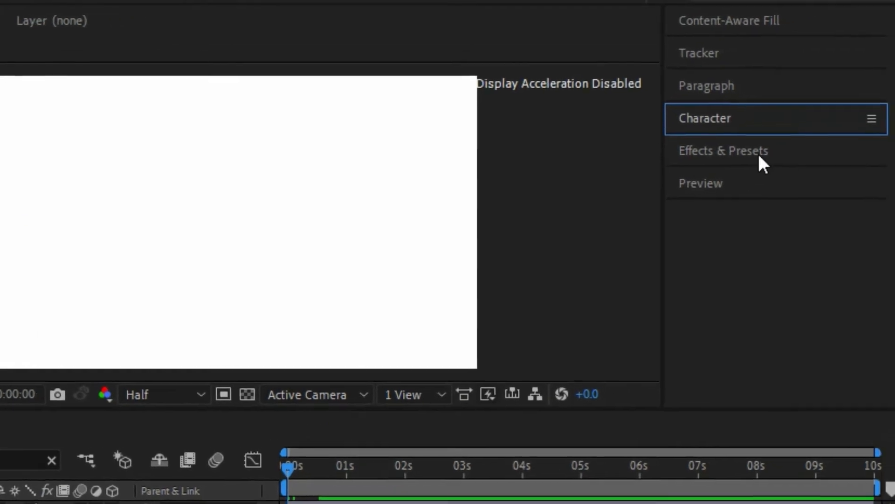
- Find the Transform effect with the search term "trans" and apply it to the world-wide-web.png layer
click(758, 152)
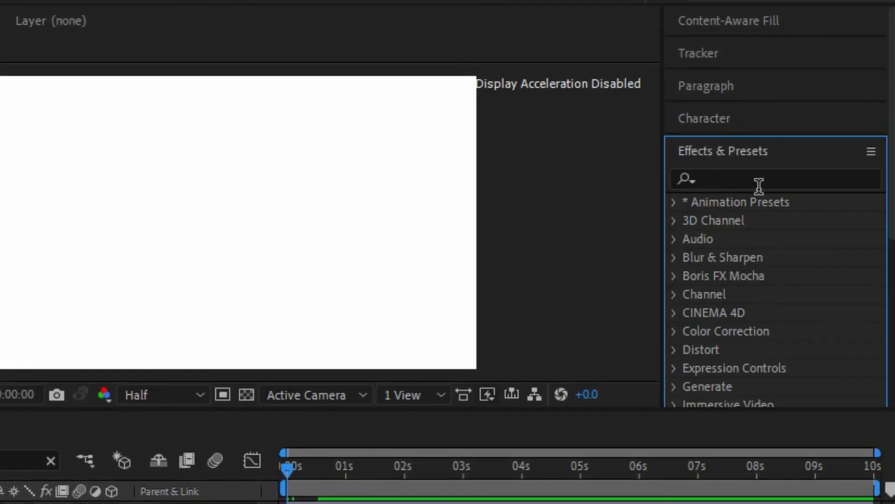
click(766, 176)
text(tr)
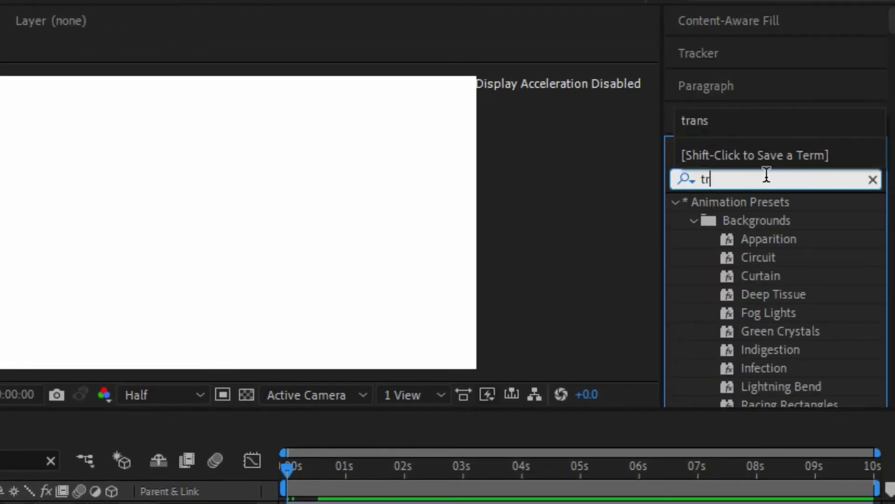
text(a)
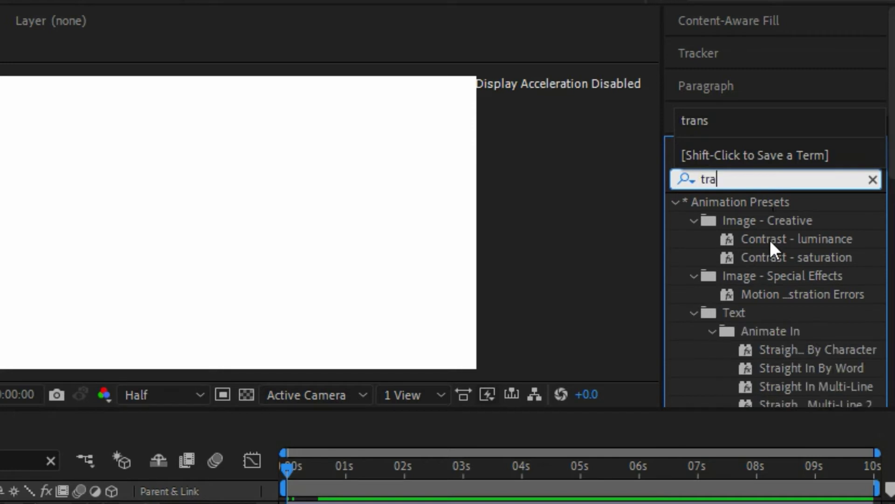
text(ns)
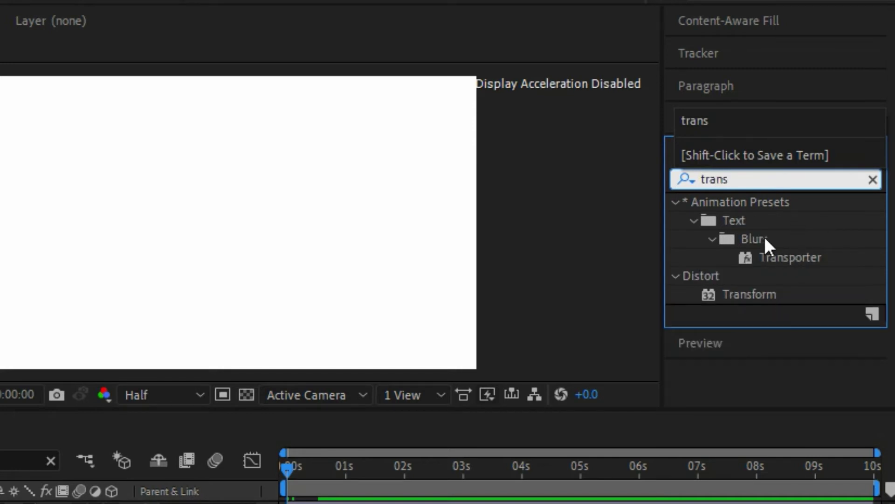
drag(747, 290, 407, 378)
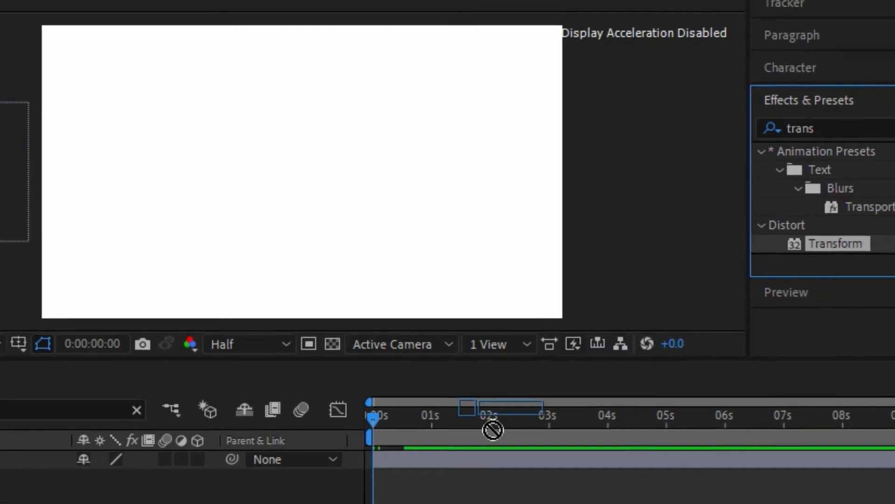
drag(493, 429, 484, 463)
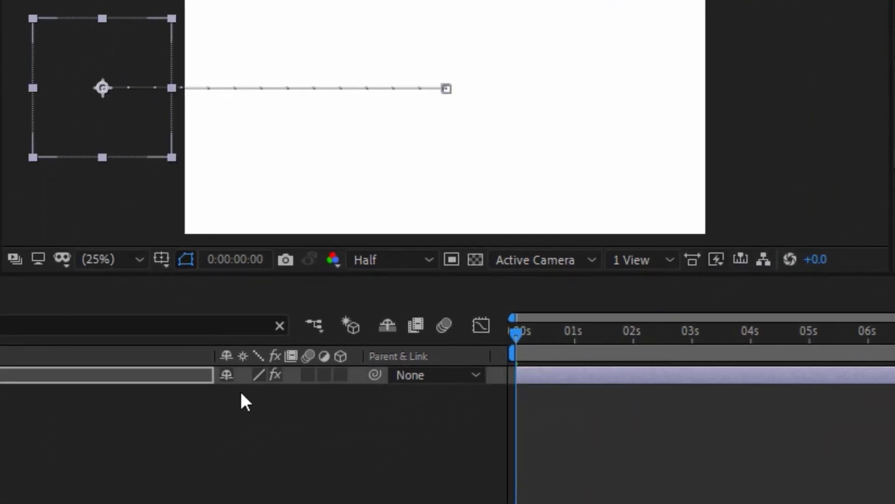
- Filter the timeline properties by "pos" and remove all keyframes from the layer's own Position property
click(280, 325)
text(po)
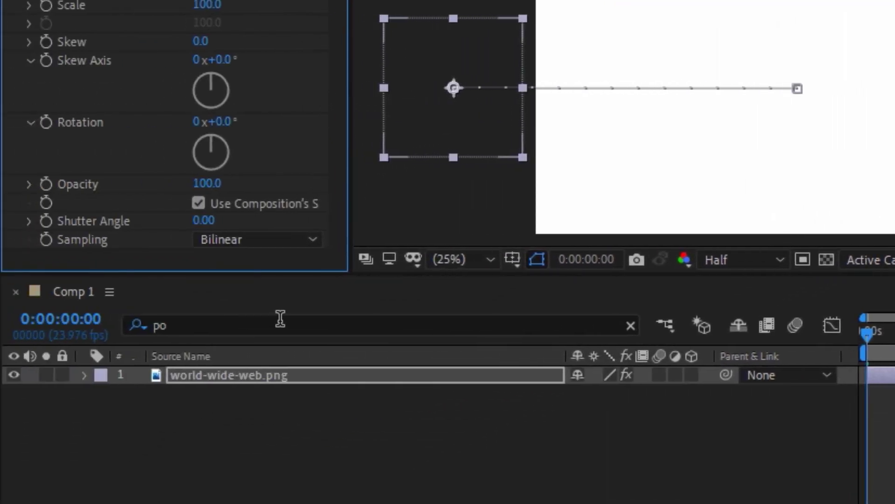
text(s)
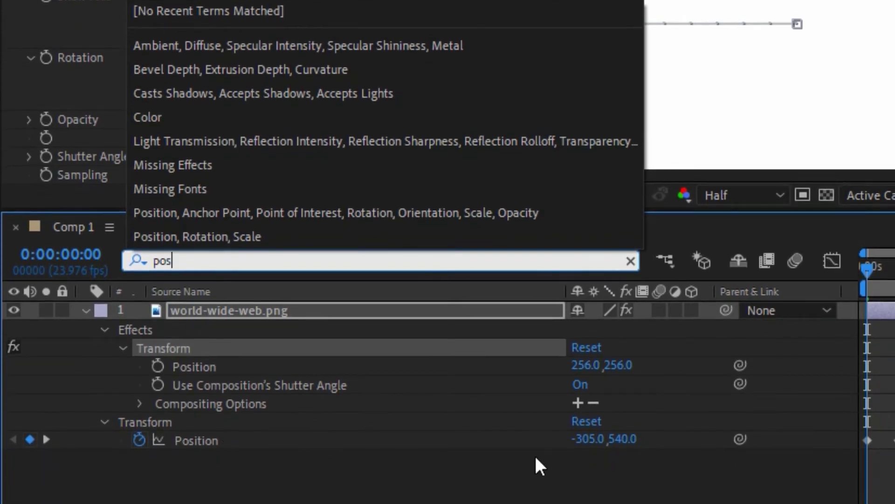
click(139, 441)
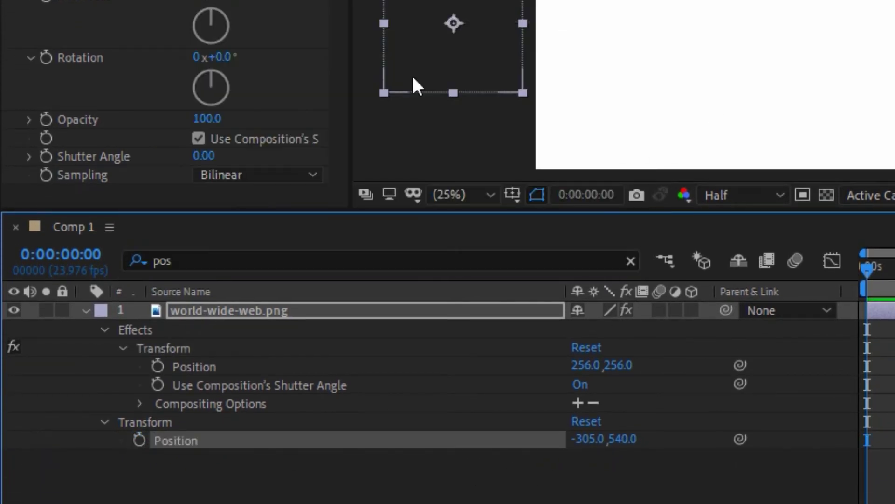
- Start keyframing the Transform effect's Position at 0:00:00:00 and set its X value to 1562
click(82, 310)
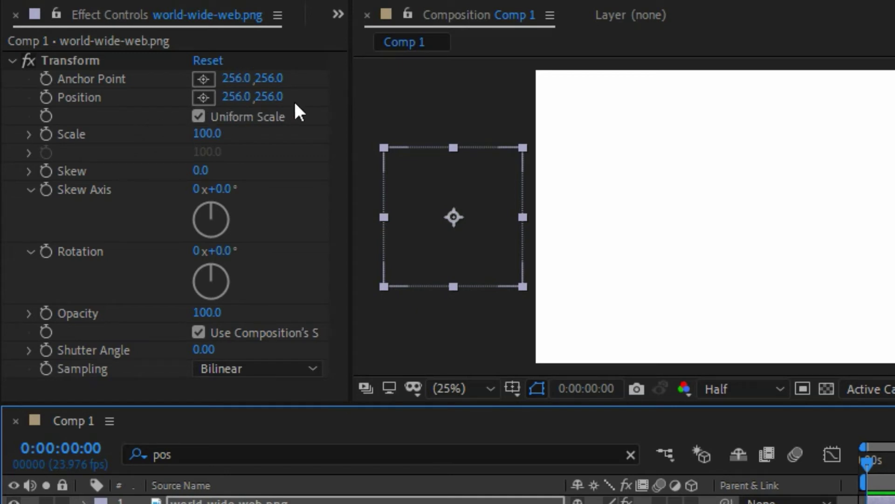
click(47, 97)
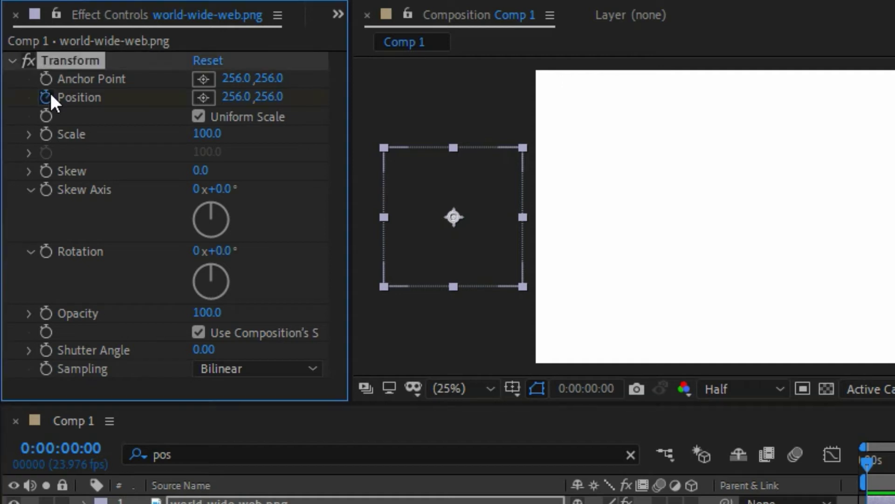
click(236, 96)
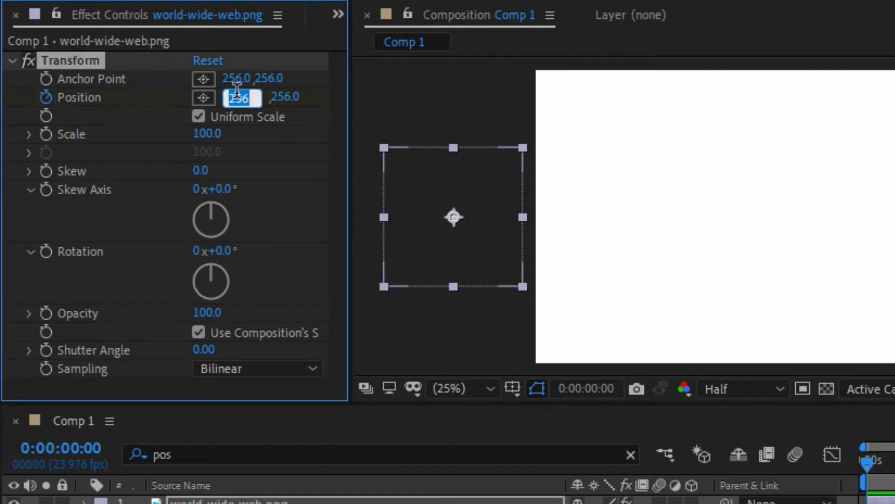
text(960)
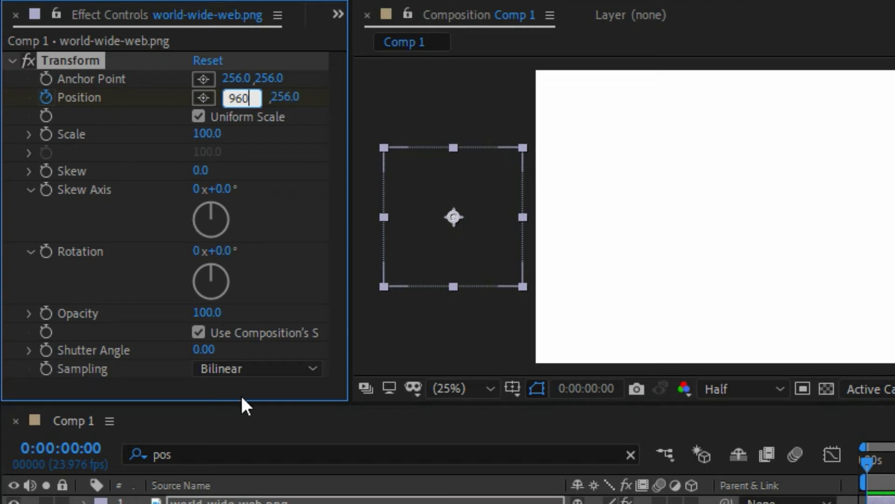
key(Return)
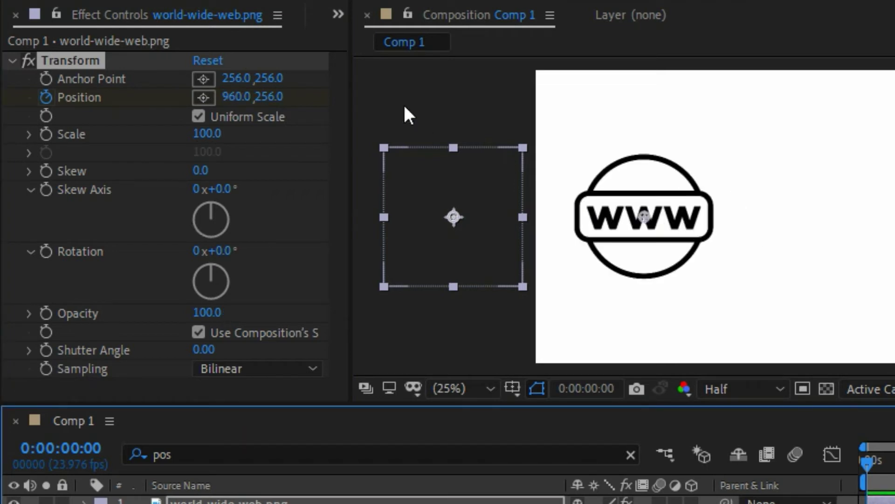
drag(235, 98, 893, 116)
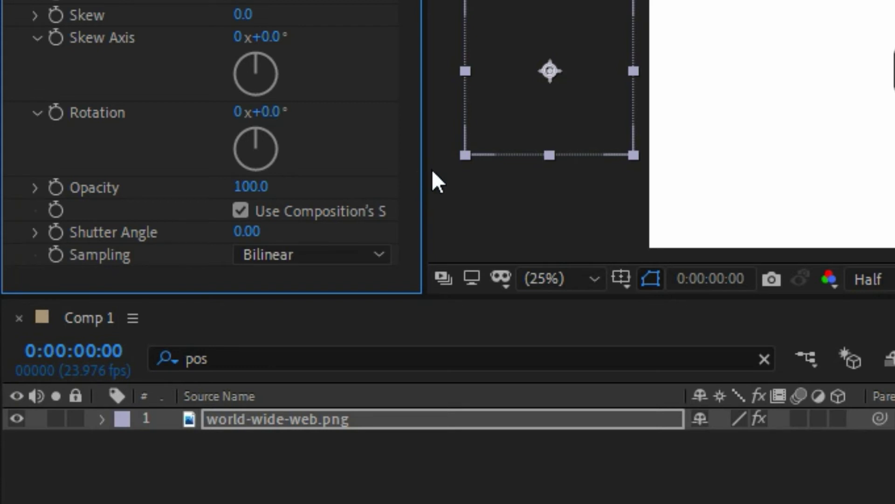
- Stop the Transform effect from using the composition's shutter angle and set its own Shutter Angle to 180
drag(421, 175, 572, 171)
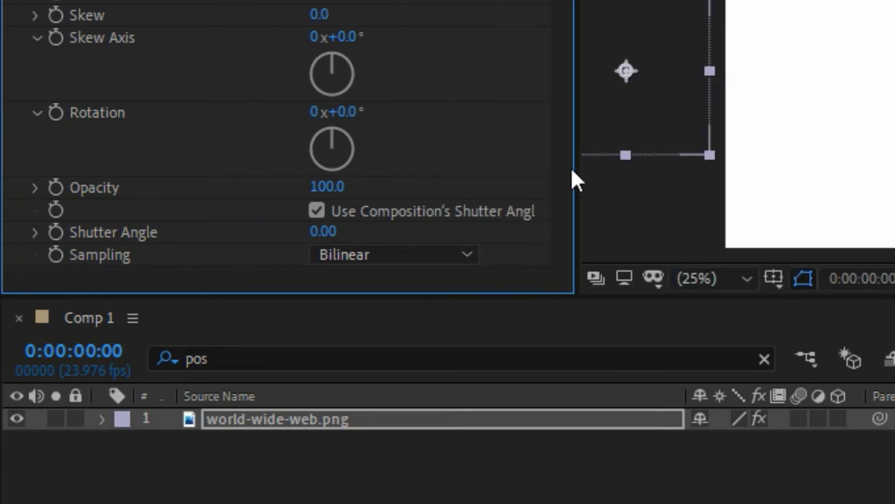
click(320, 233)
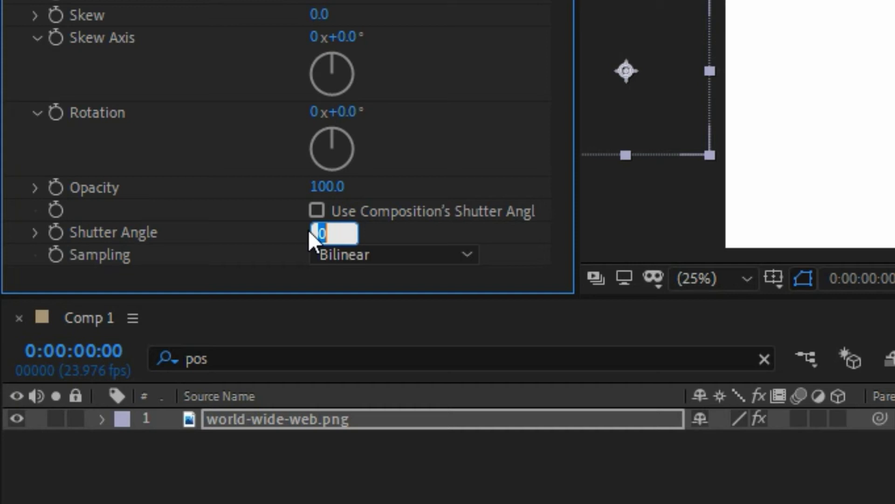
text(180)
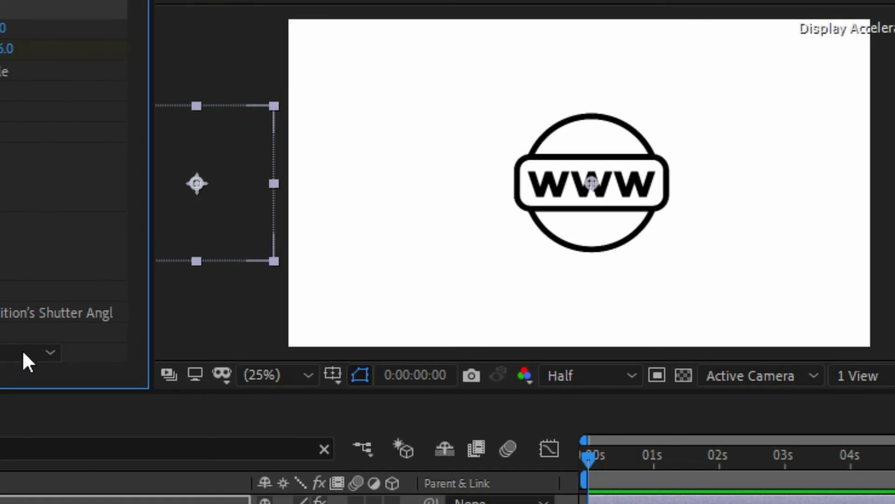
click(117, 348)
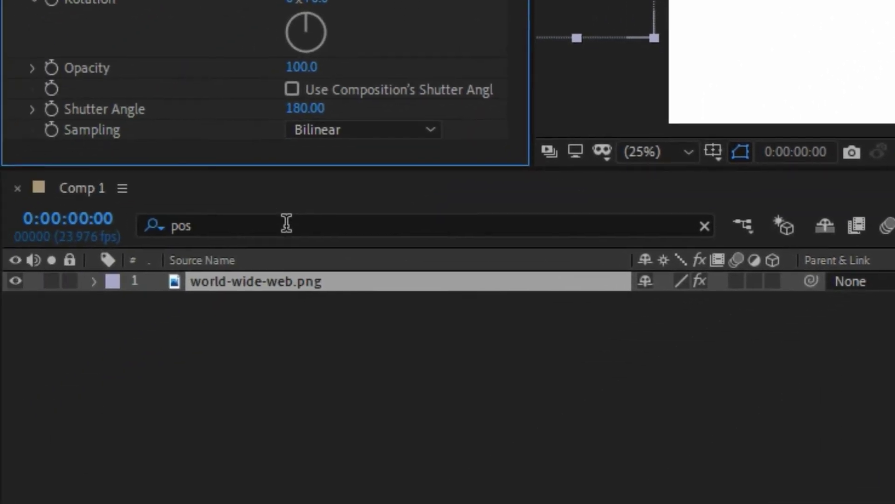
- Clear the "pos" filter, reveal the Transform effect's properties, and move its Position keyframe to about half a second
click(286, 224)
double_click(287, 224)
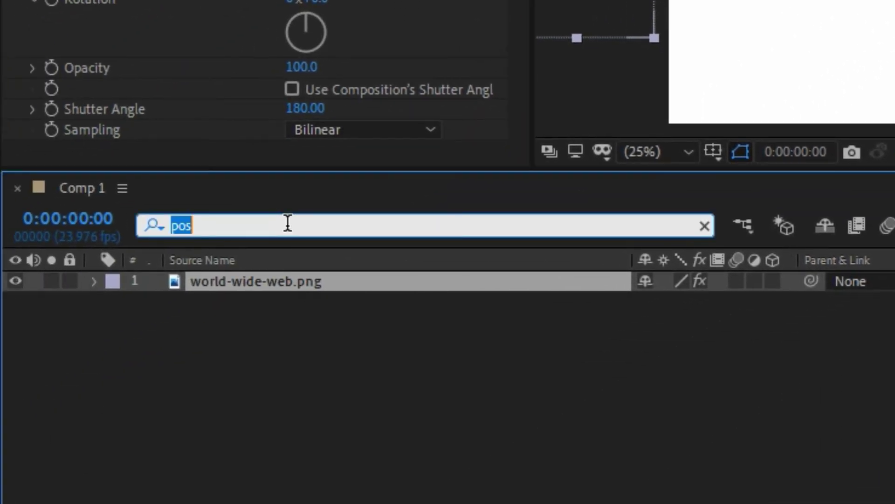
key(BackSpace)
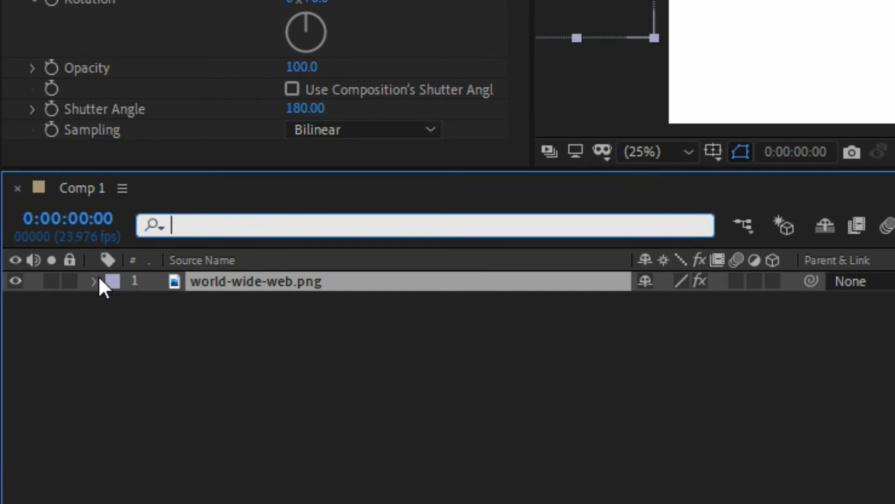
click(94, 280)
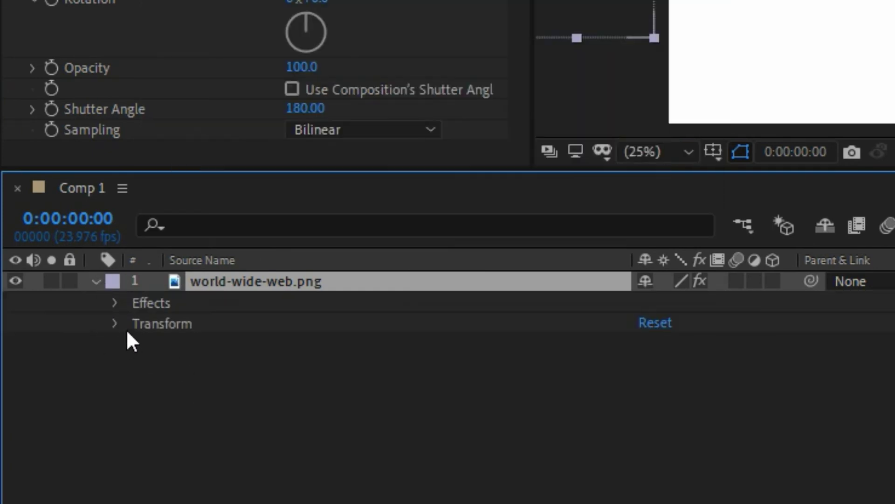
click(115, 323)
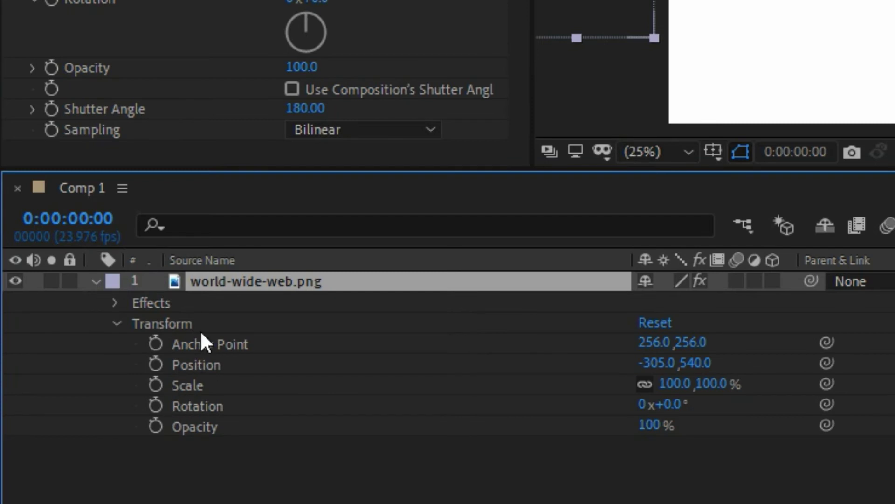
click(115, 300)
click(136, 324)
scroll(139, 333, down, 2)
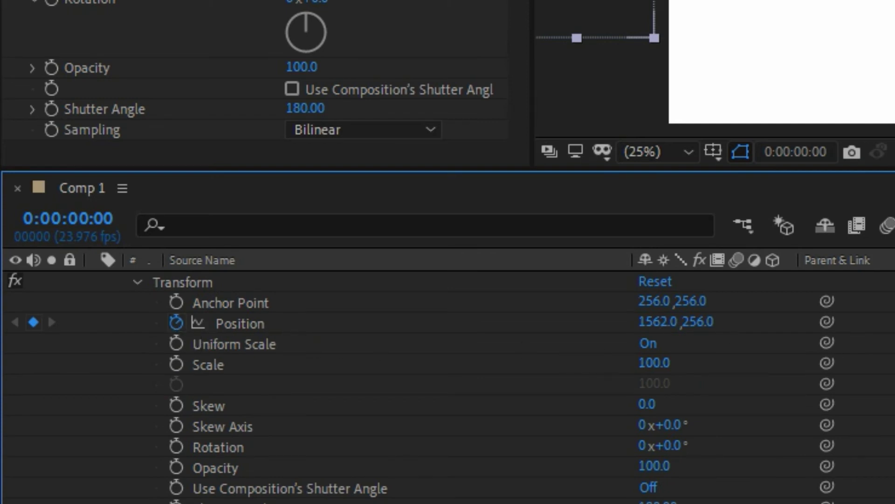
drag(826, 267, 857, 267)
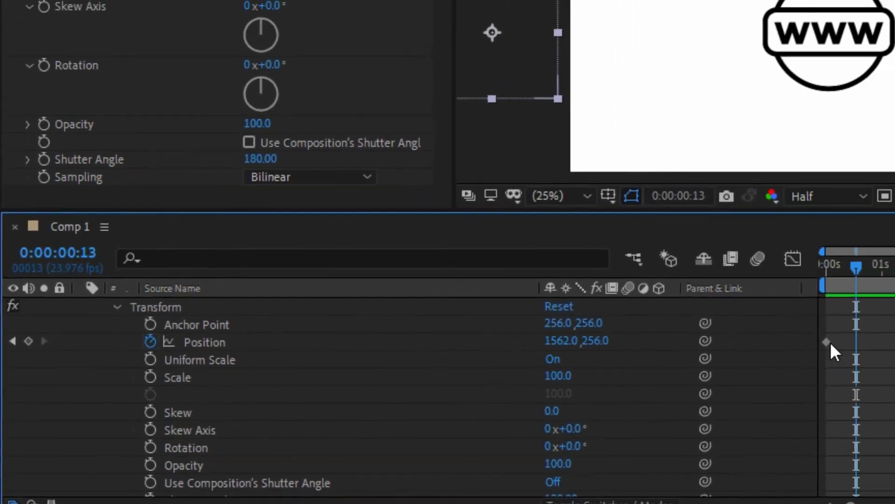
click(827, 342)
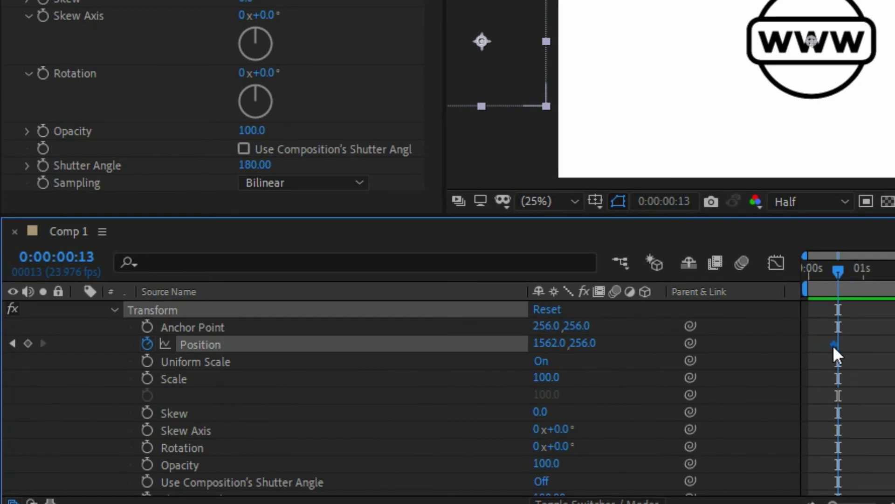
- Set the Transform effect's Position to 256, 256 at 0:00:00:00 and collapse the world-wide-web.png layer
drag(829, 271, 795, 274)
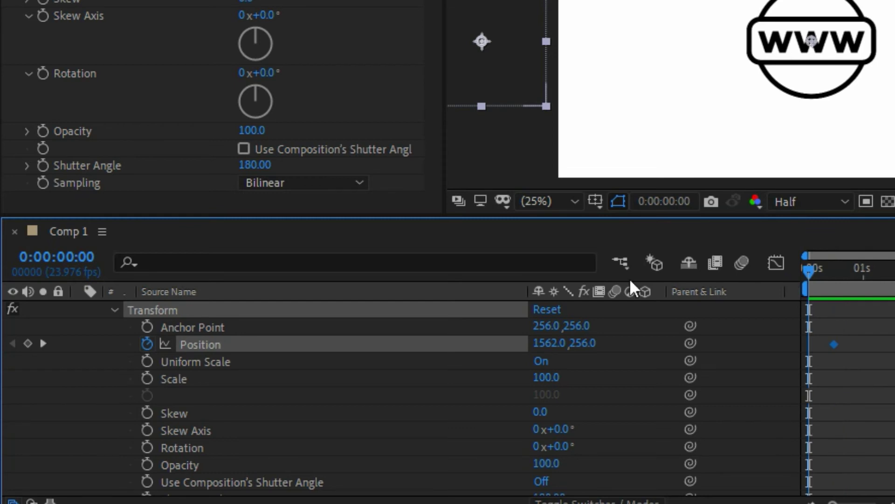
drag(554, 353, 599, 387)
drag(540, 343, 560, 369)
click(543, 338)
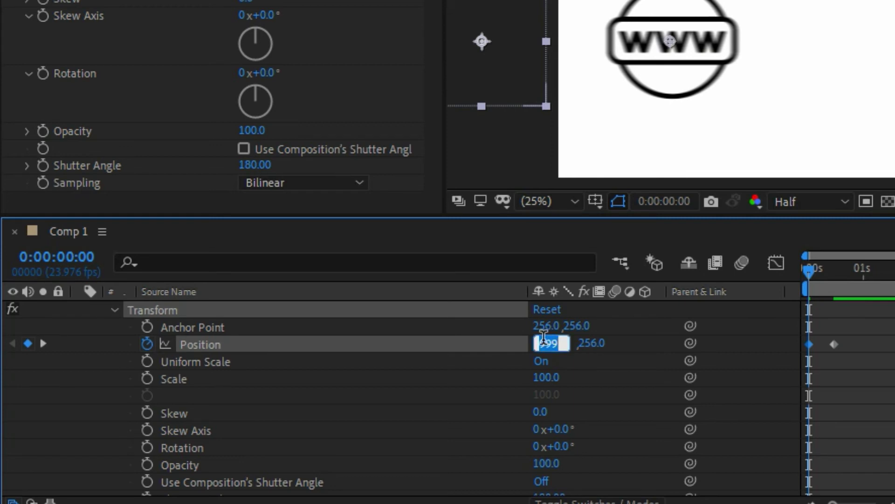
text(256)
click(647, 332)
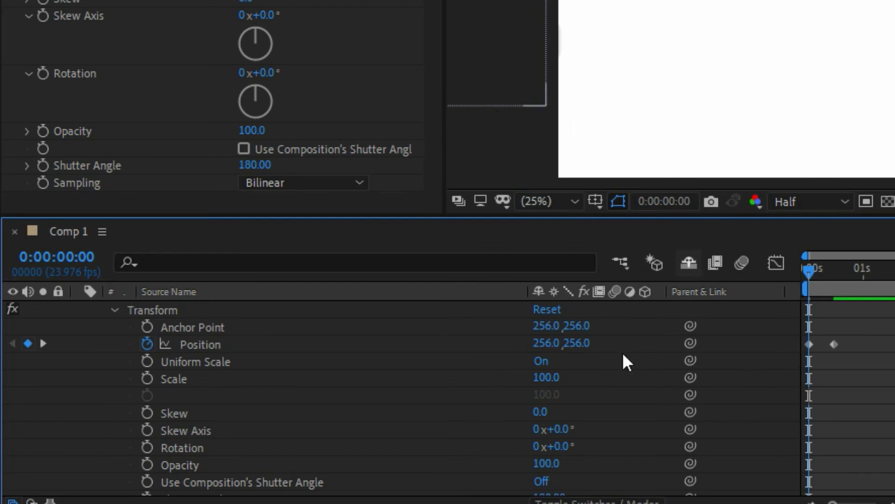
scroll(98, 313, up, 2)
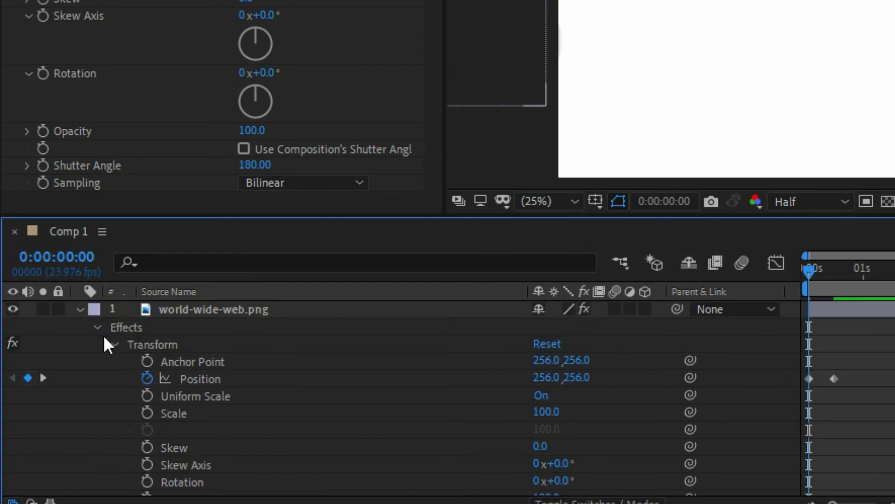
click(78, 309)
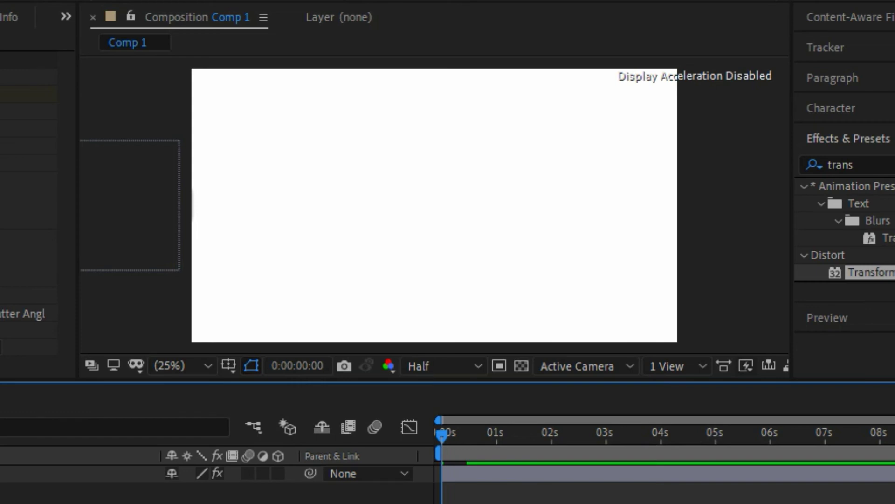
- Preview the slide-in animation from the start to examine the motion blur produced by the Transform effect
key(super+d)
key(super+d)
click(870, 323)
click(889, 248)
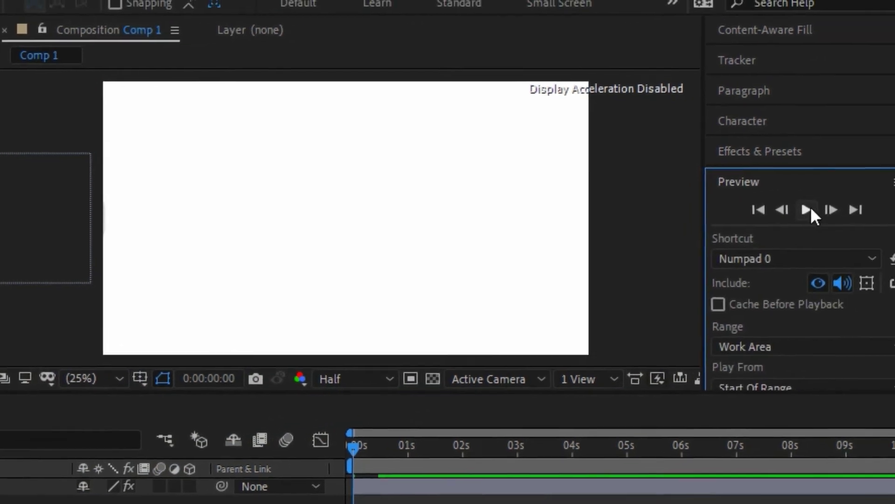
click(807, 211)
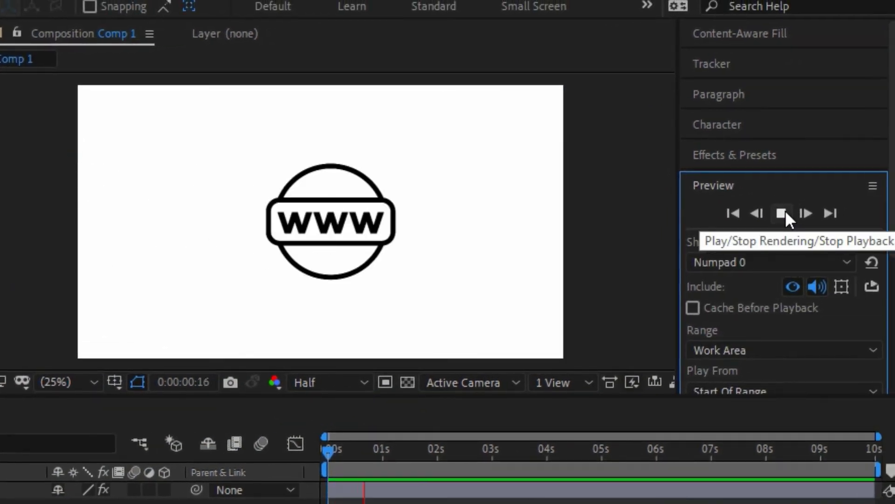
click(785, 210)
click(781, 213)
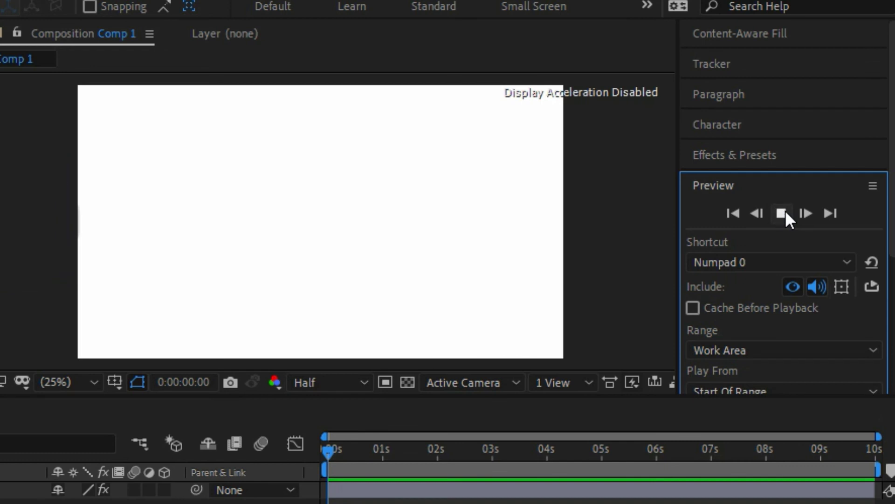
click(781, 213)
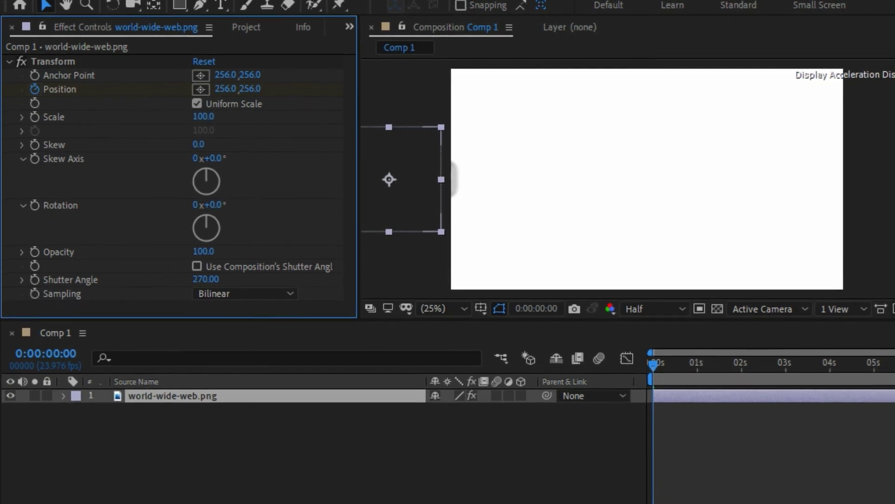
- Replay the slide-in animation with the effect's Shutter Angle at 270 to compare the motion blur
key(space)
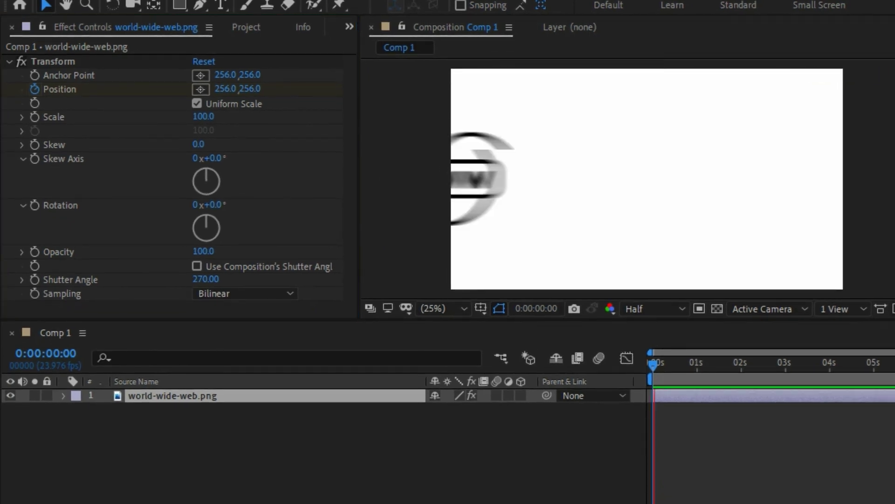
key(space)
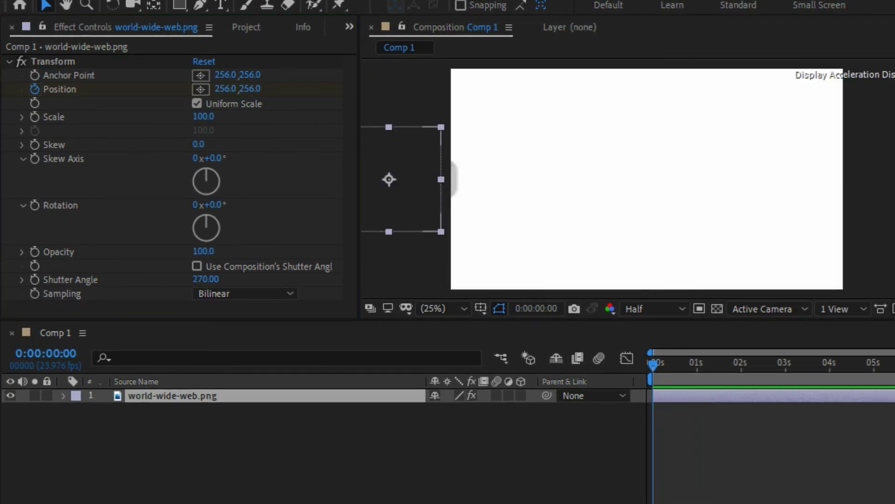